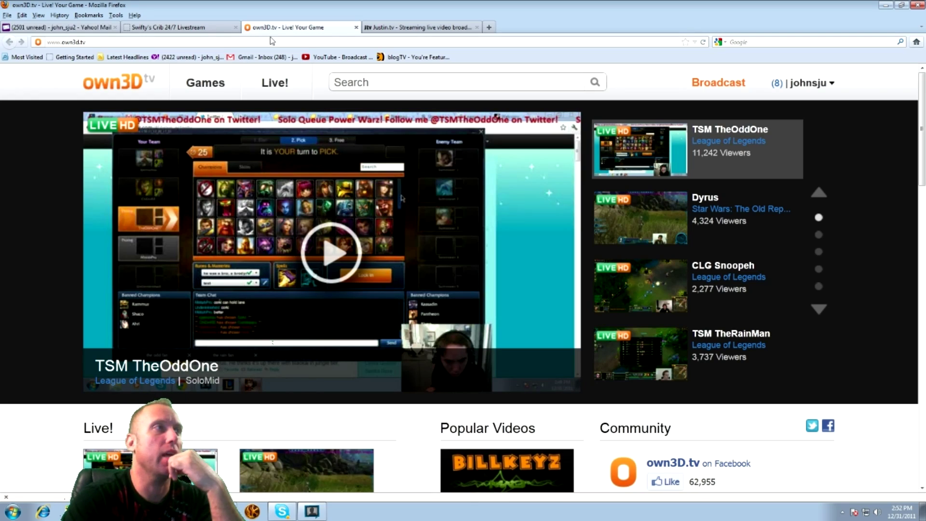
Step: Check the Justin.tv and own3D.tv tabs, then post 'almost done' in the Swifty's Crib 24/7 chat
click(406, 28)
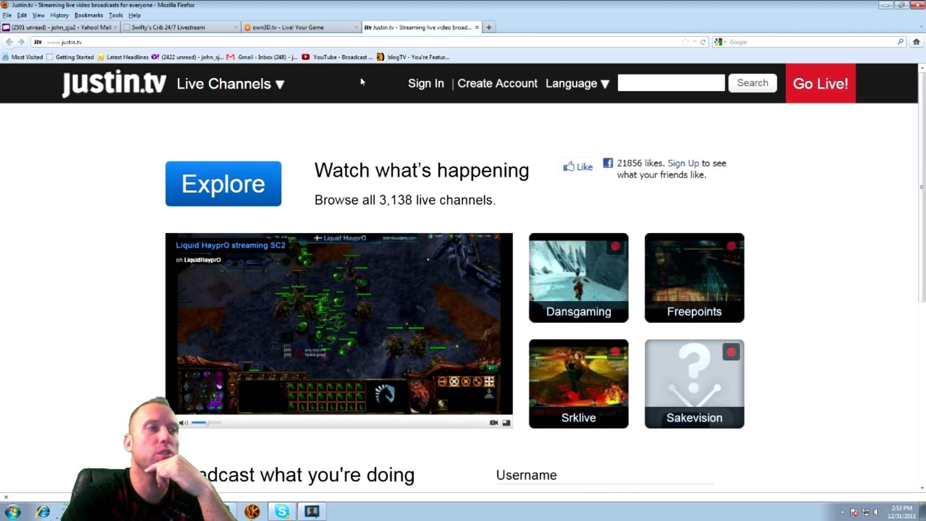
click(300, 28)
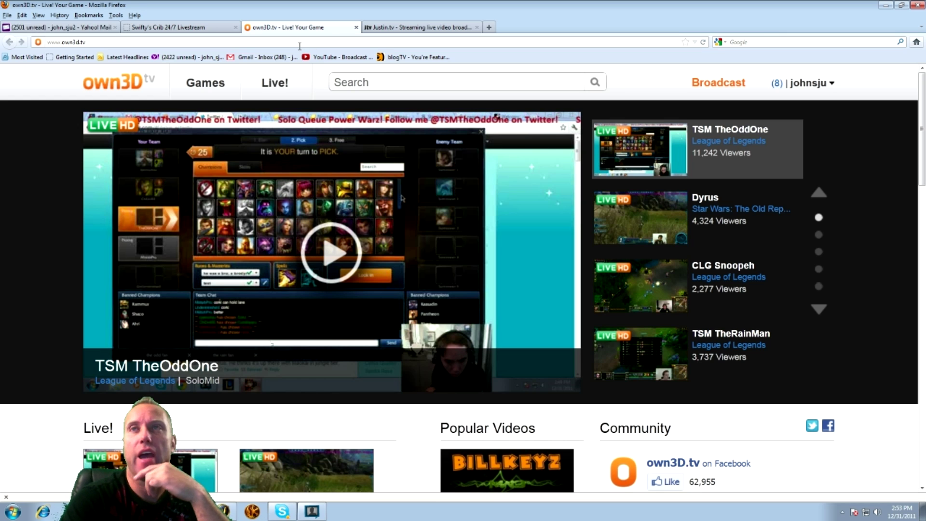
click(166, 30)
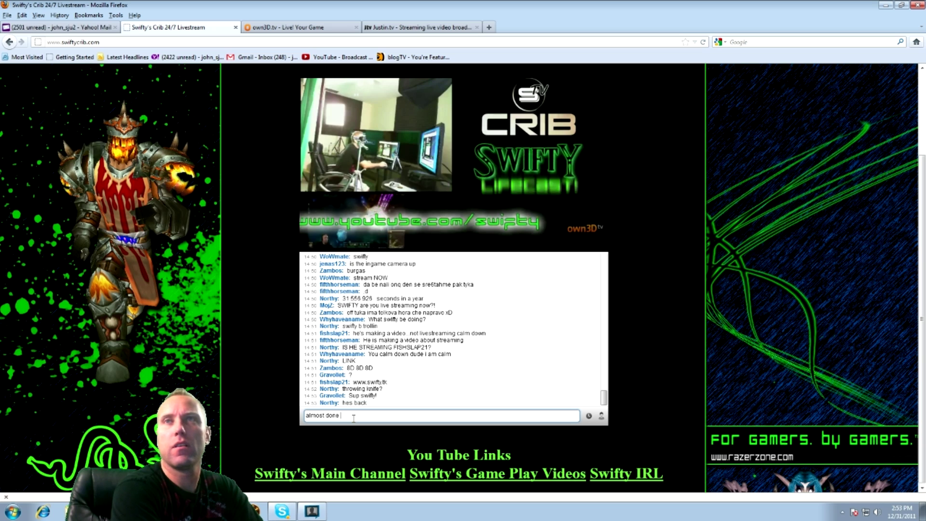
key(Return)
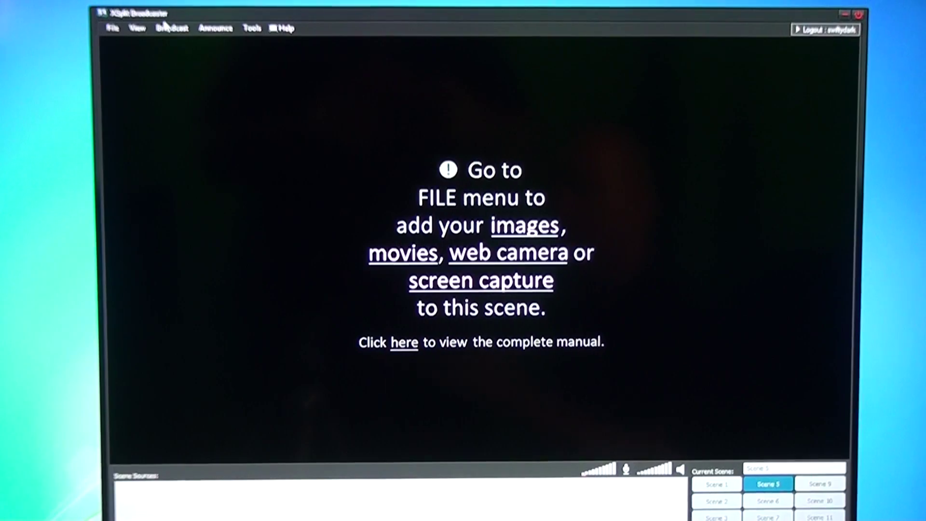
click(185, 43)
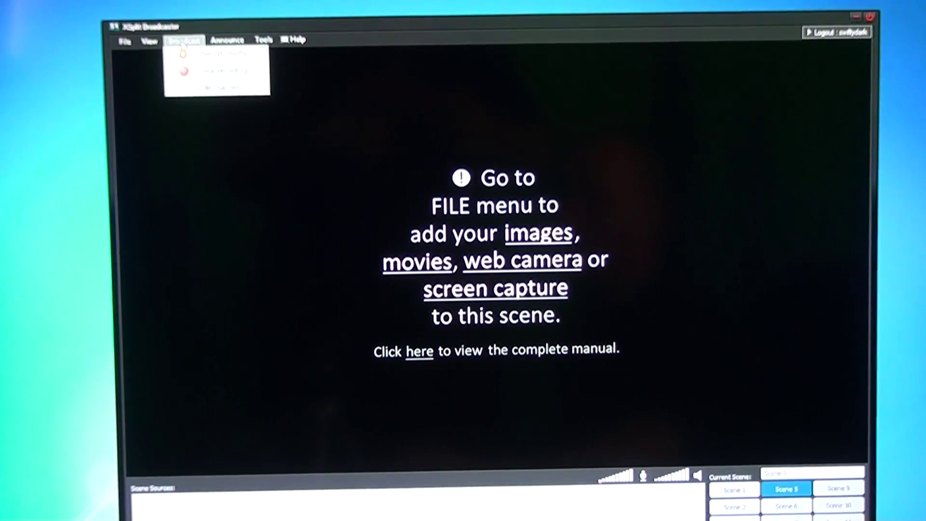
click(210, 86)
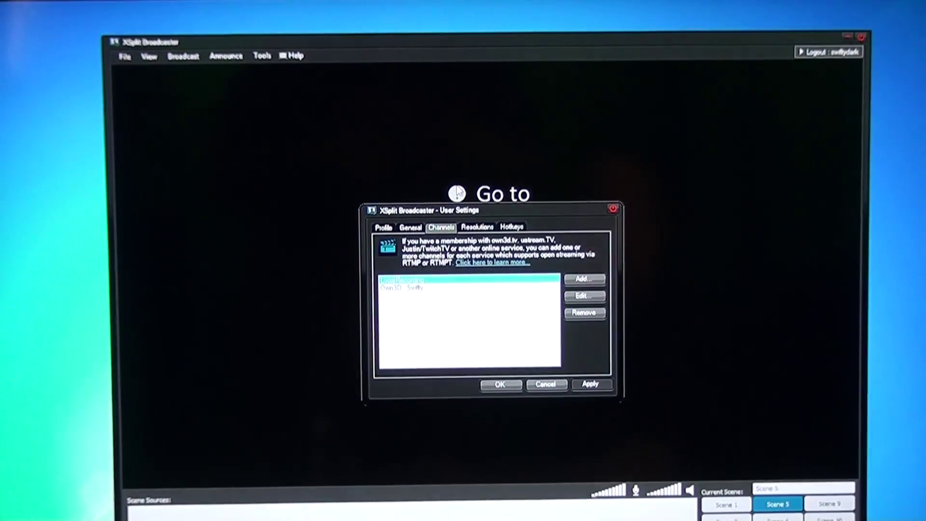
click(410, 264)
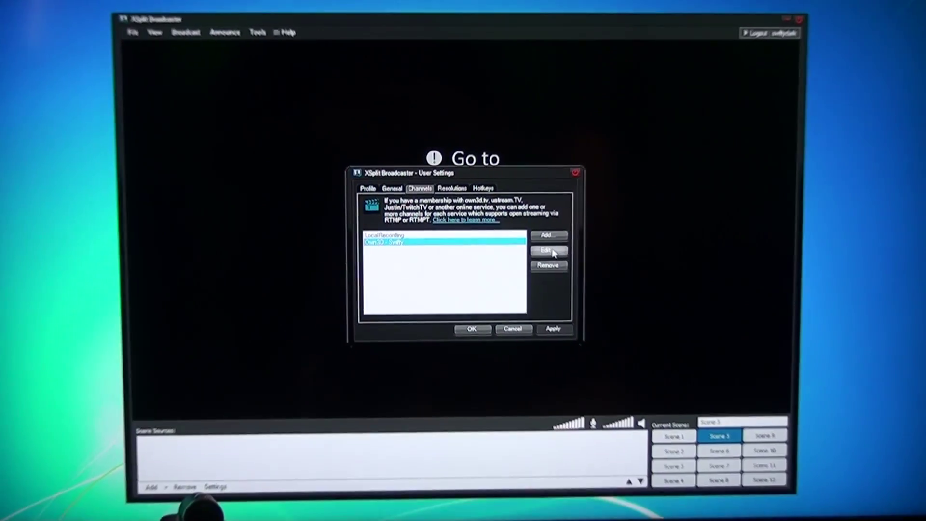
click(548, 250)
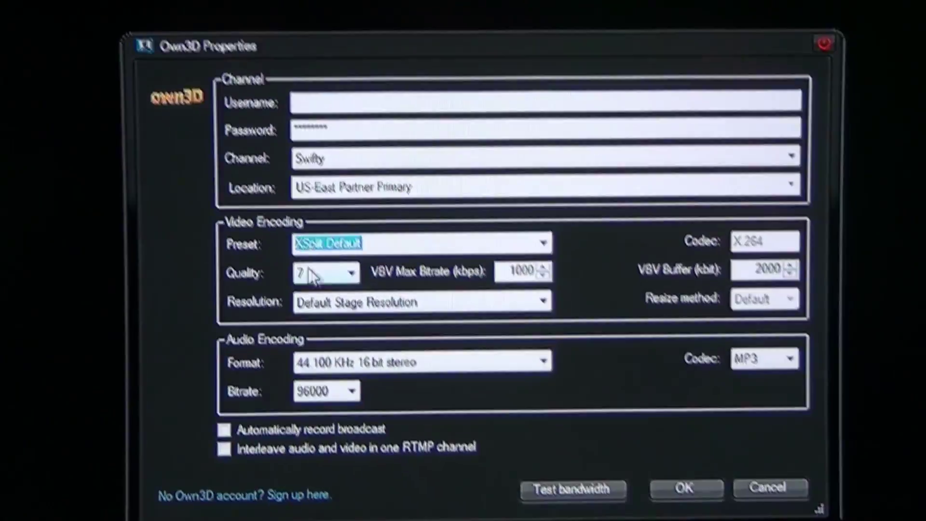
click(314, 275)
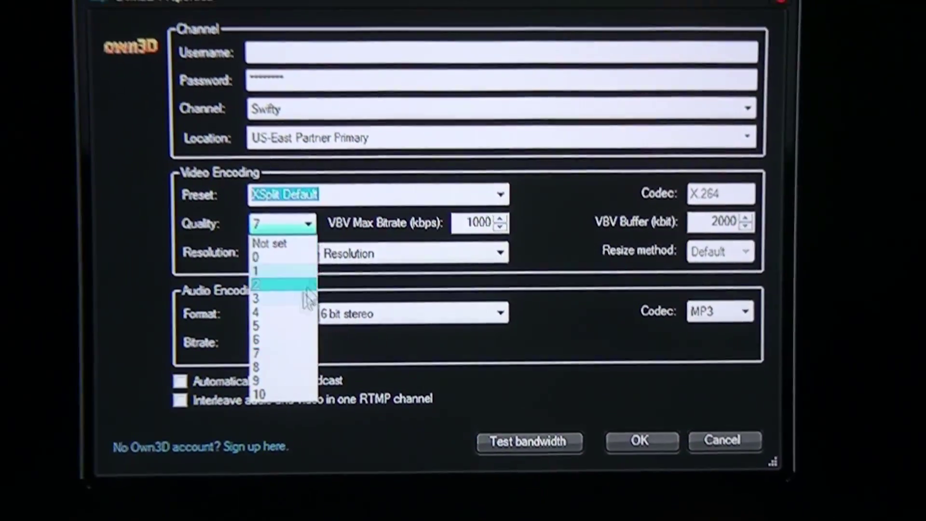
click(128, 241)
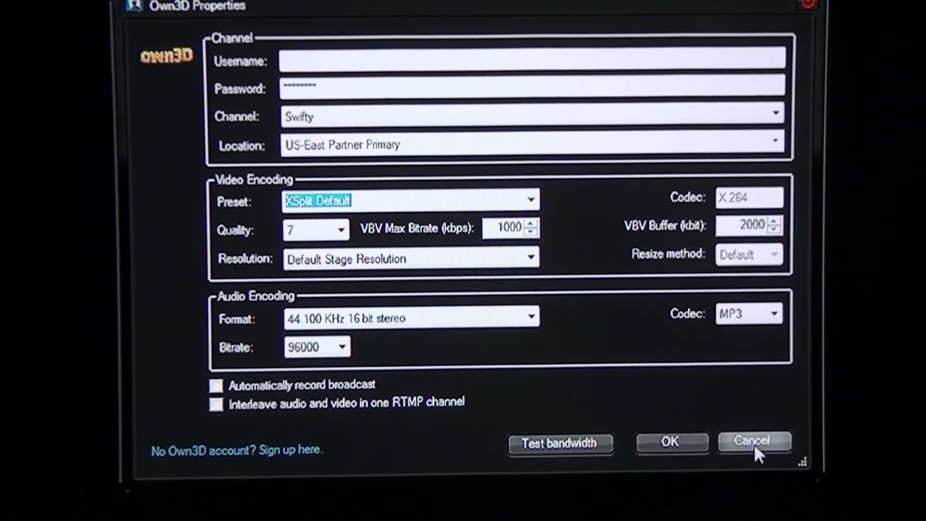
click(753, 442)
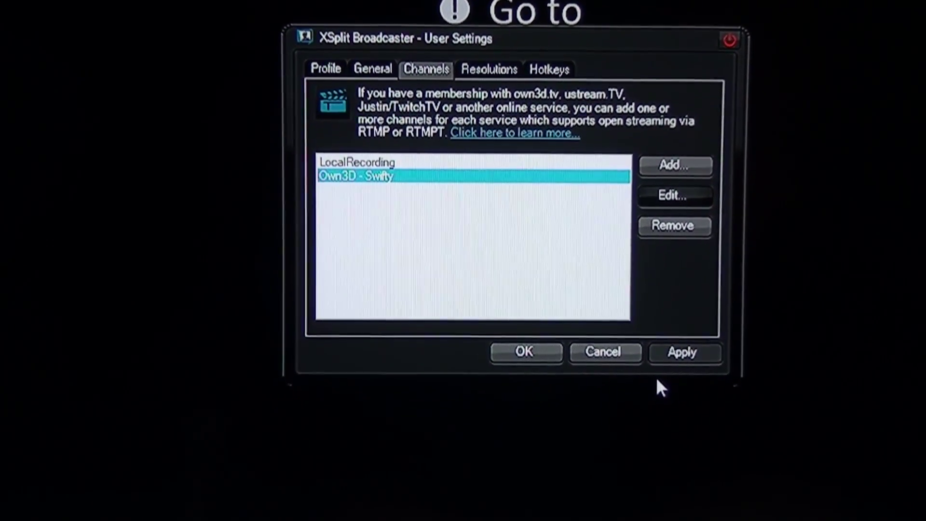
Step: Close the user settings, look over the Broadcast options, and bring up Scene Sources' Add choices
click(603, 351)
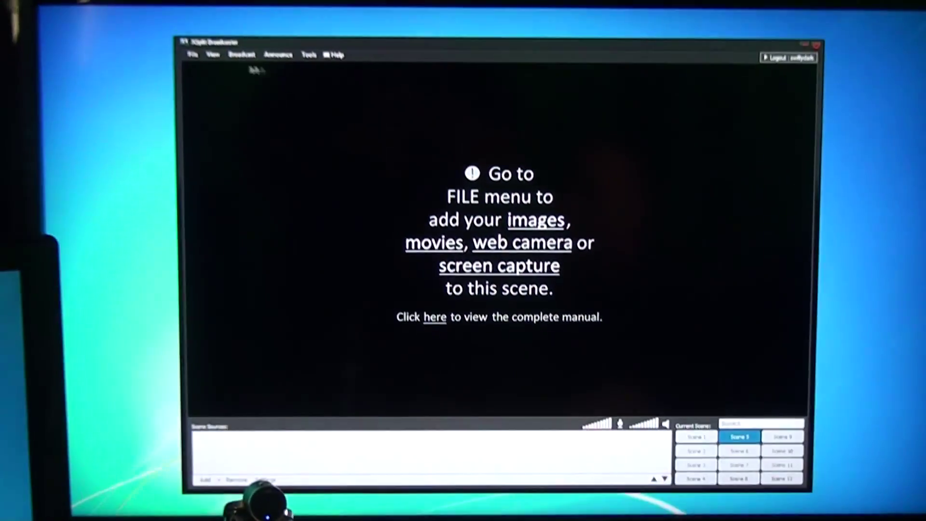
click(253, 83)
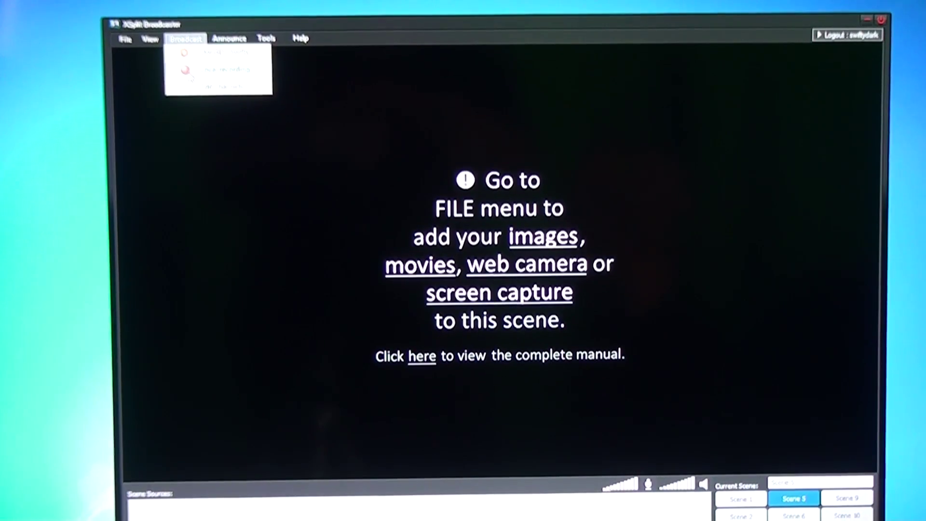
click(697, 244)
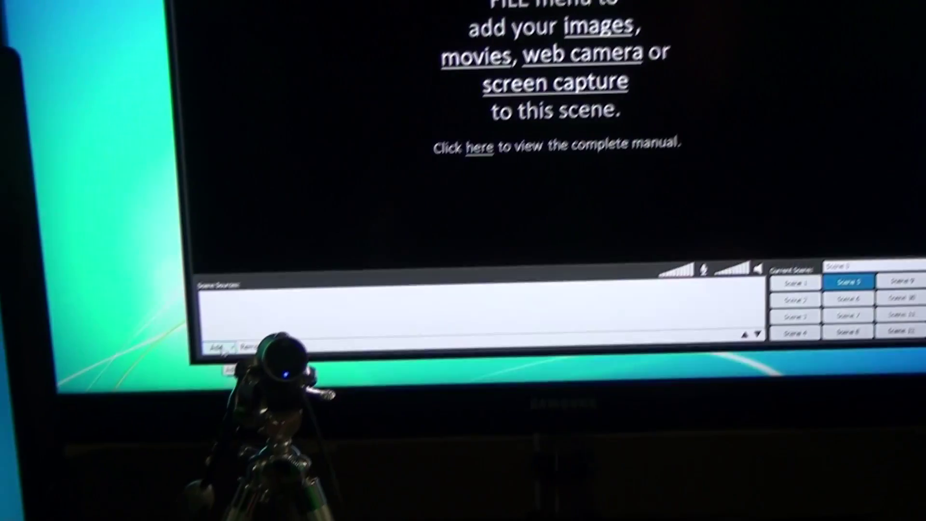
click(193, 520)
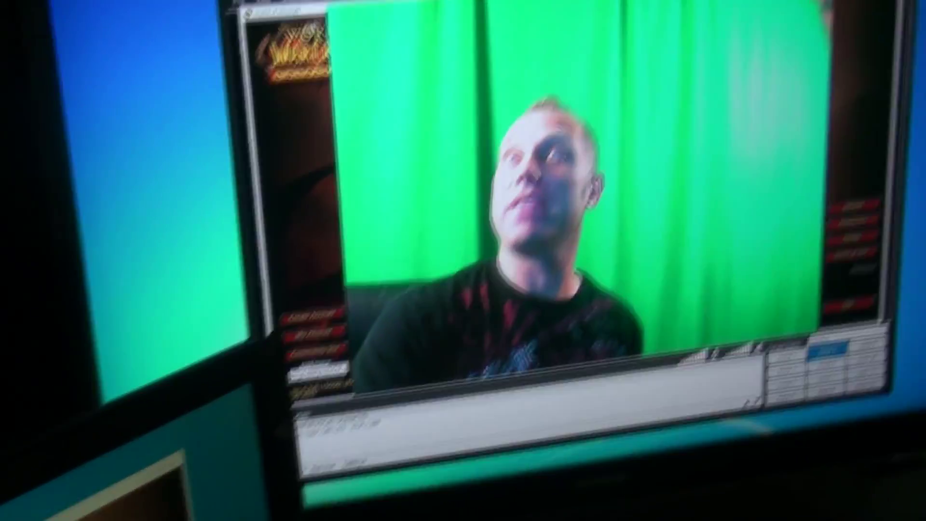
Step: Shrink the webcam to lower-left, raise chroma key similarity to remove the green, and reposition it
drag(820, 15, 480, 283)
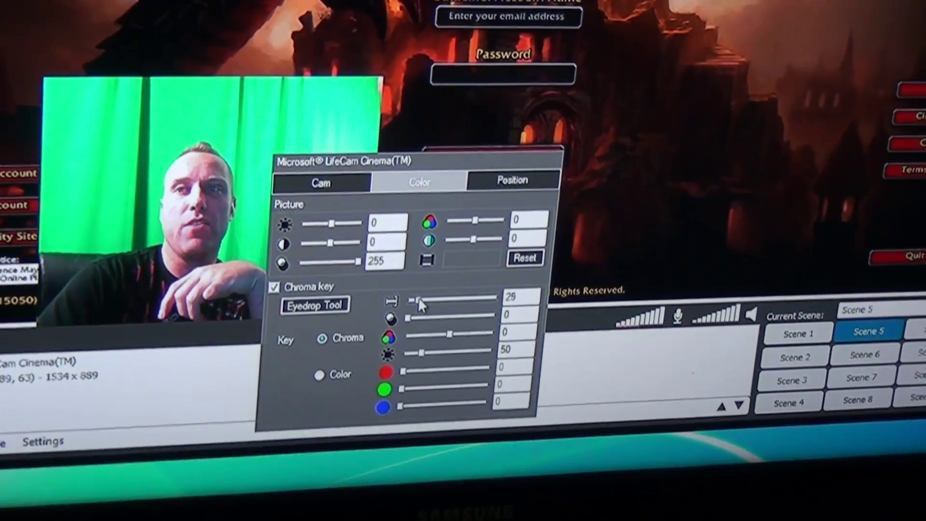
drag(427, 295, 437, 327)
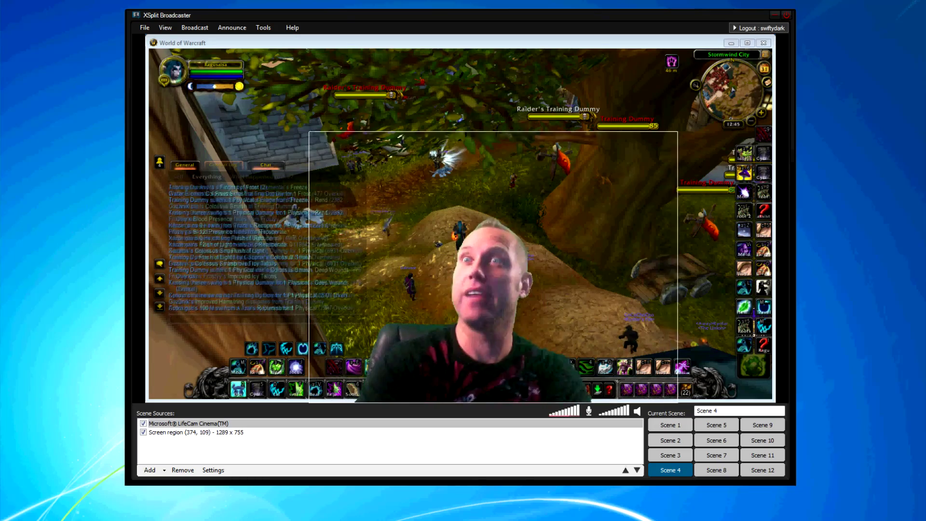
drag(678, 132, 625, 254)
drag(466, 328, 347, 333)
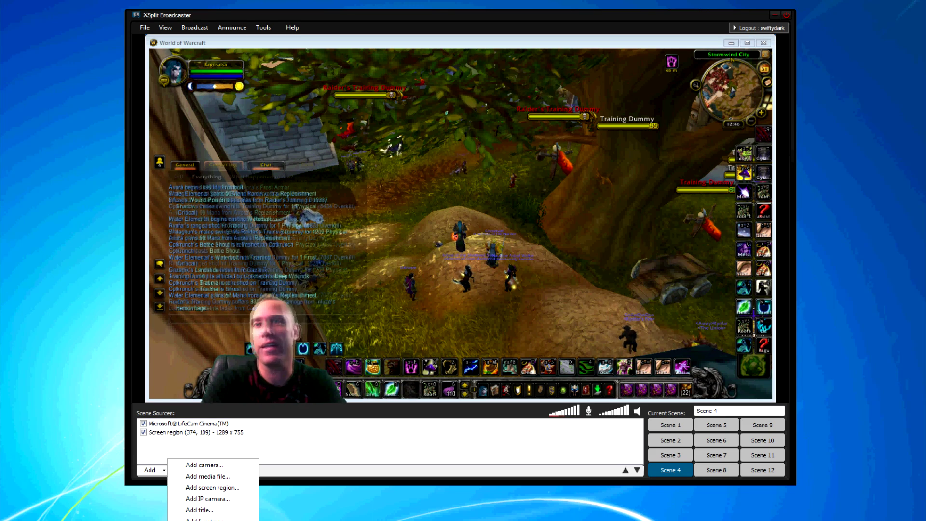
Step: Select the LifeCam webcam source in Scene Sources
click(188, 424)
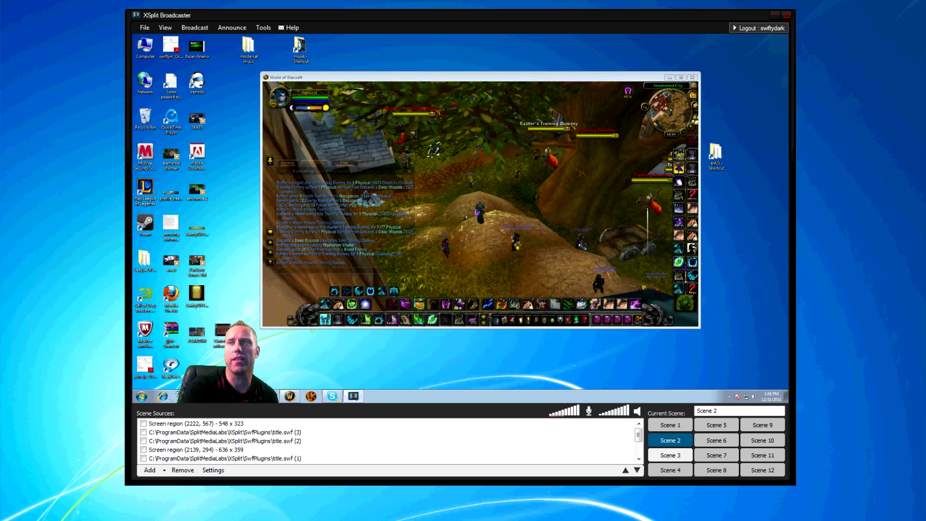
Step: Maximize the World of Warcraft window so gameplay fills the captured desktop
key(F3)
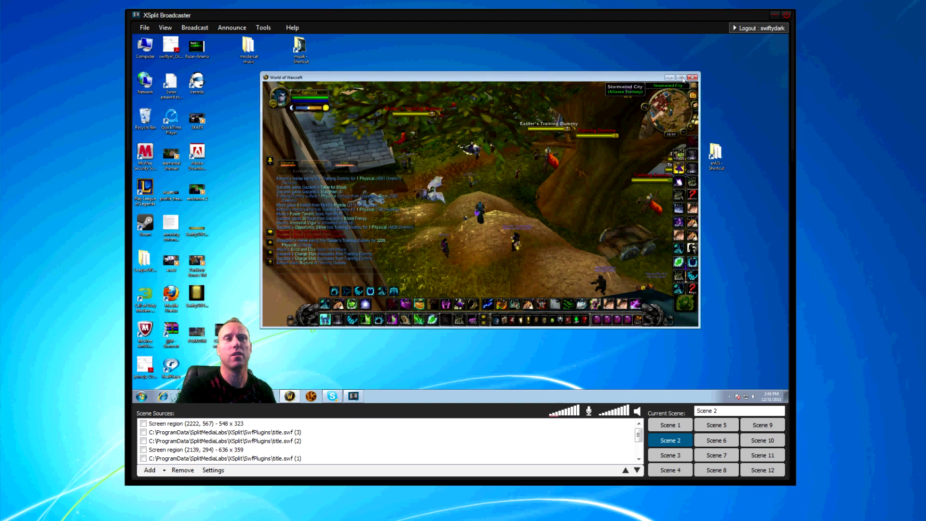
click(680, 77)
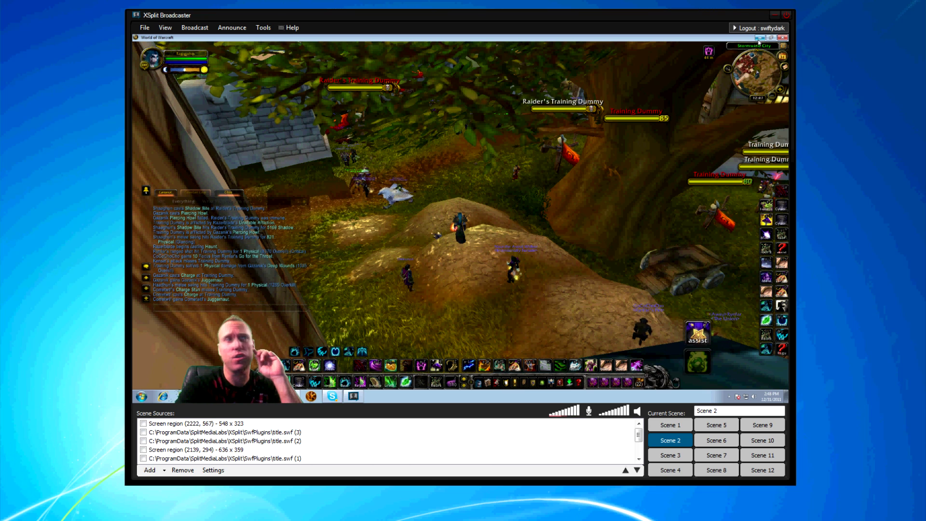
Step: Minimize World of Warcraft and Firefox to show the plain desktop, then bring up the Start menu
click(759, 38)
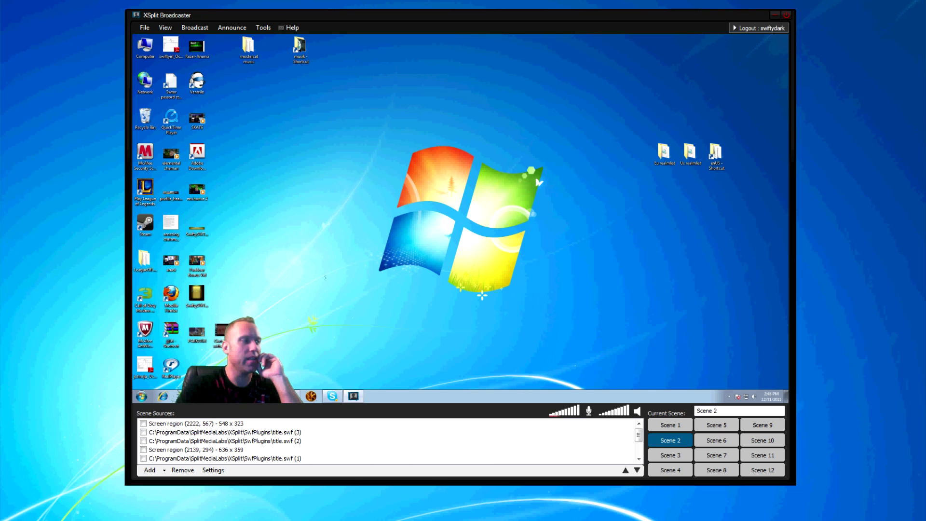
key(alt+Tab)
key(ctrl+t)
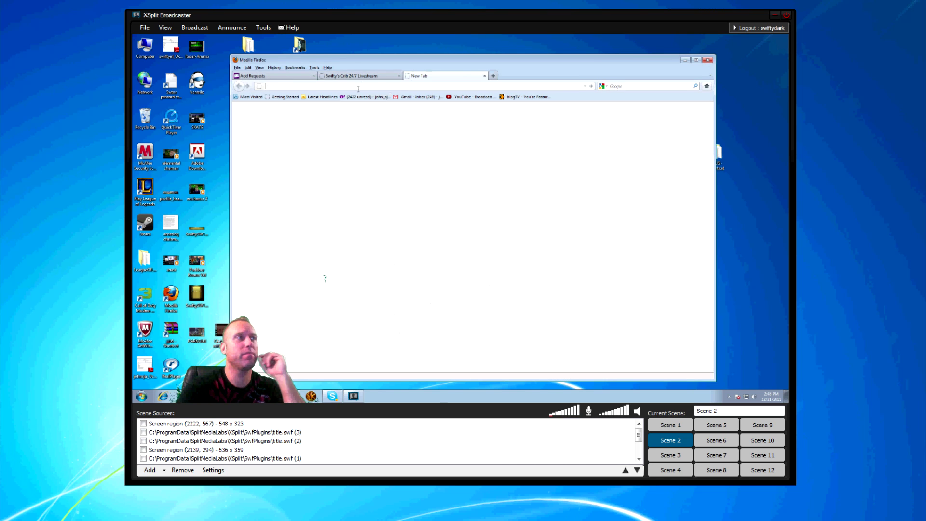
click(685, 61)
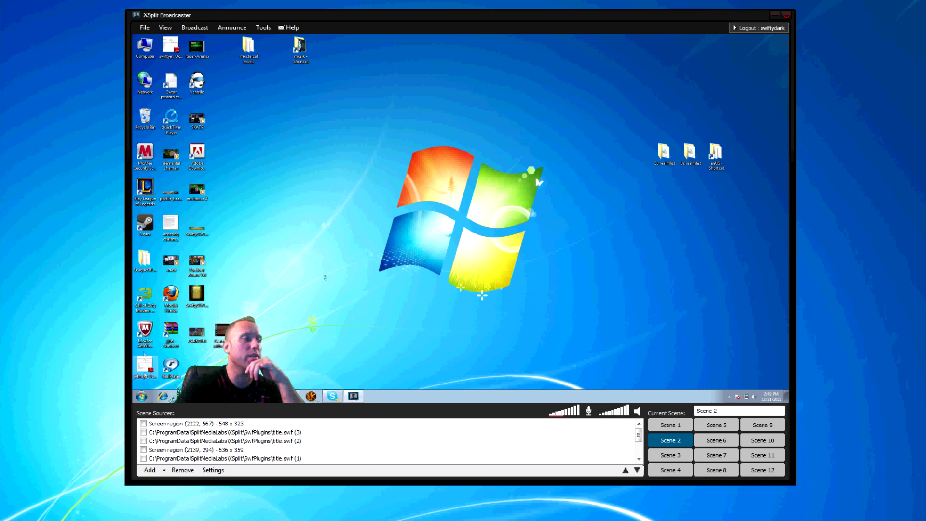
key(super)
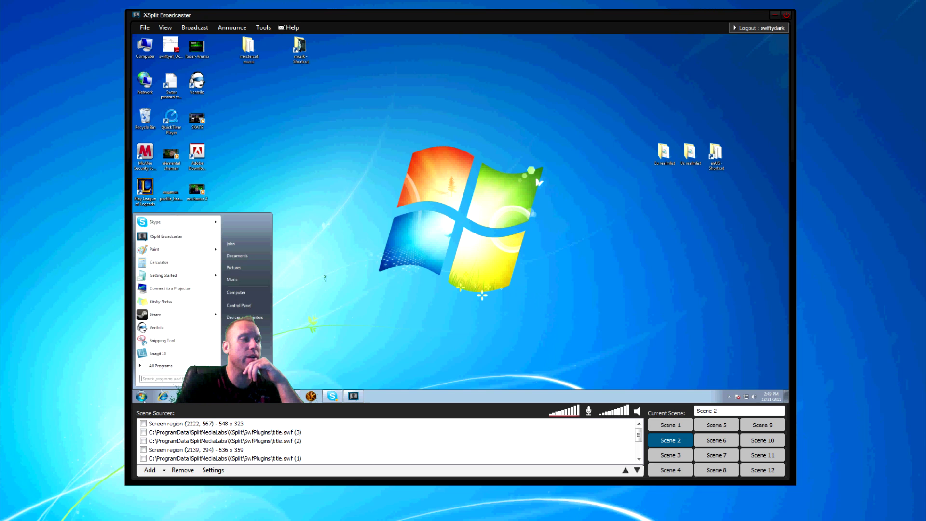
Step: Open Control Panel's Sound settings and show the Recording devices list
click(249, 306)
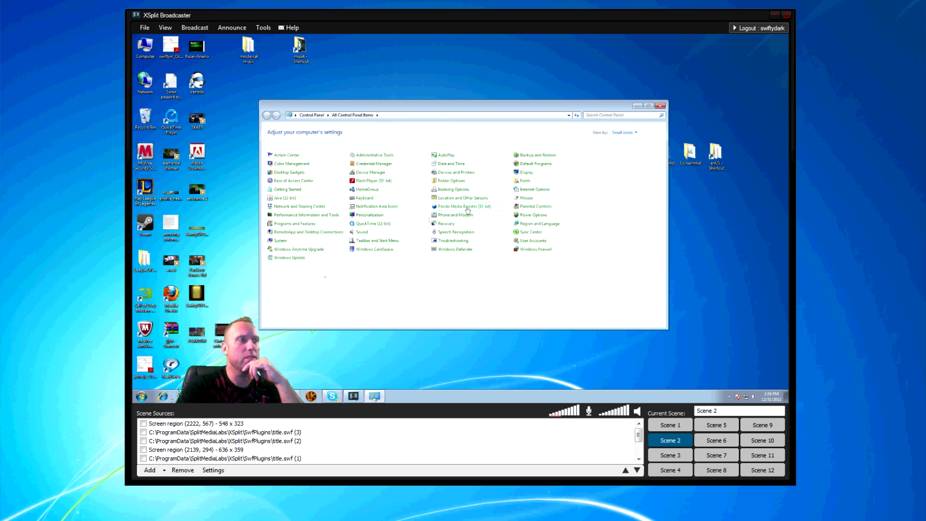
click(363, 232)
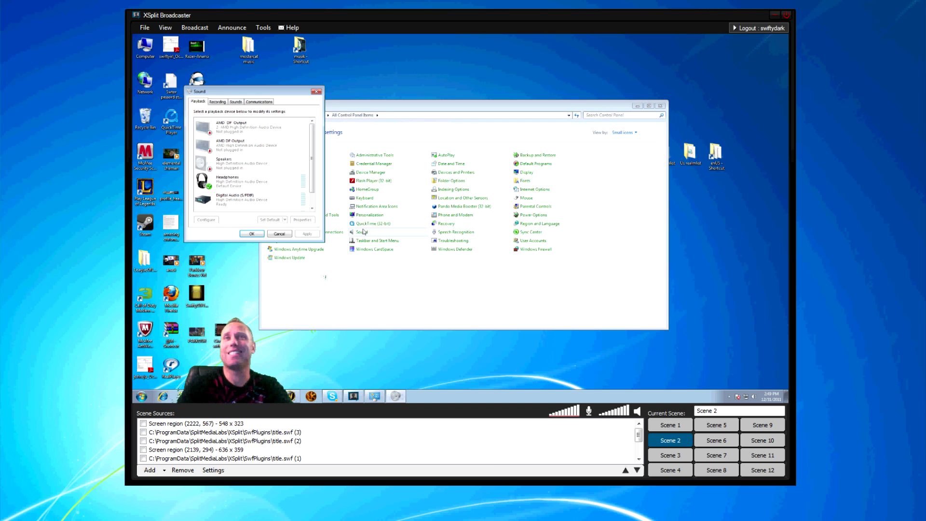
drag(231, 92, 430, 81)
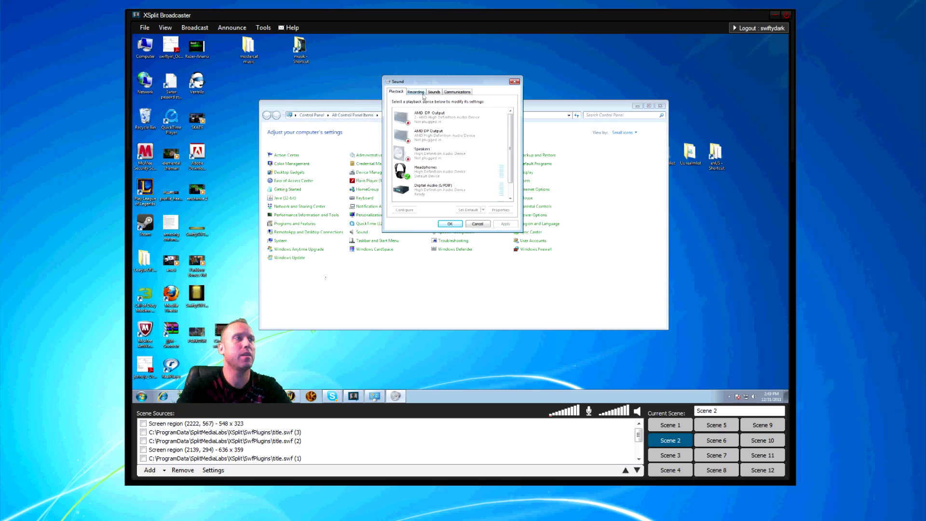
click(416, 92)
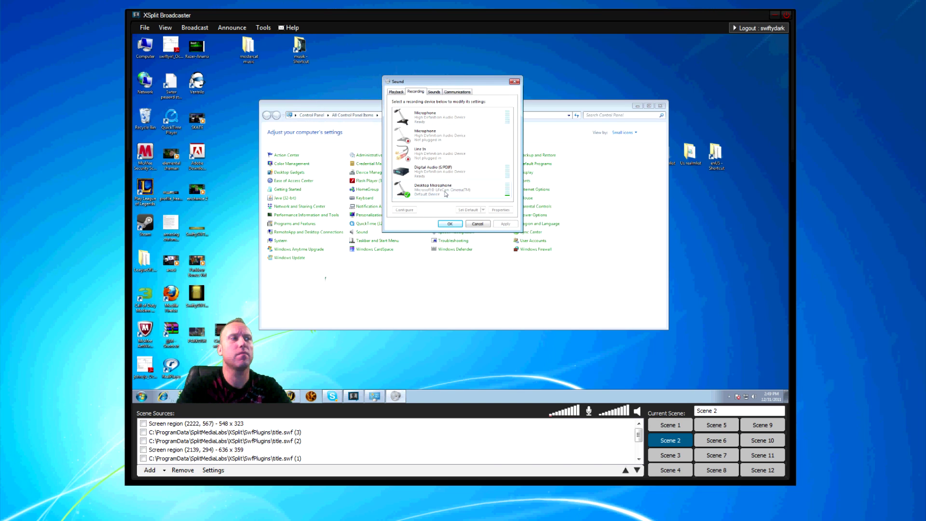
Step: Check the Desktop Microphone's recording level in its Properties, then close them
click(422, 195)
right_click(440, 196)
click(457, 232)
click(435, 119)
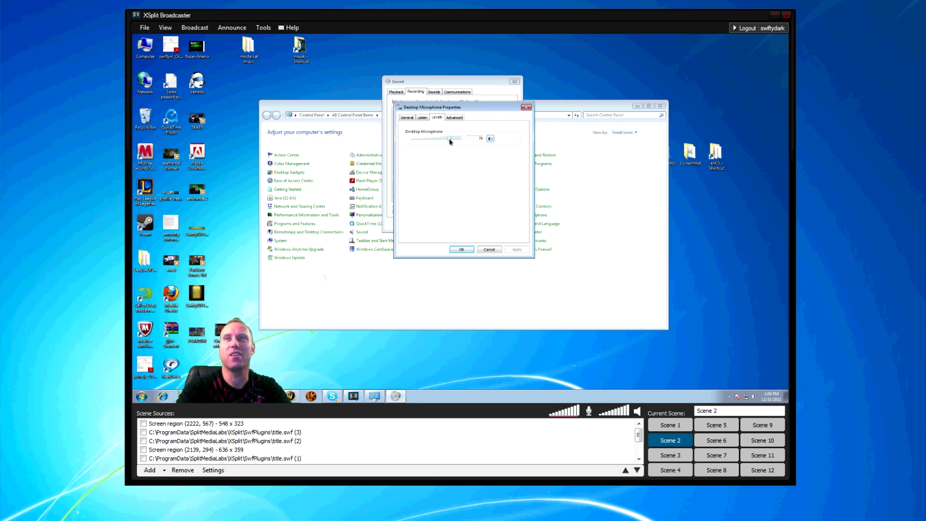
click(470, 249)
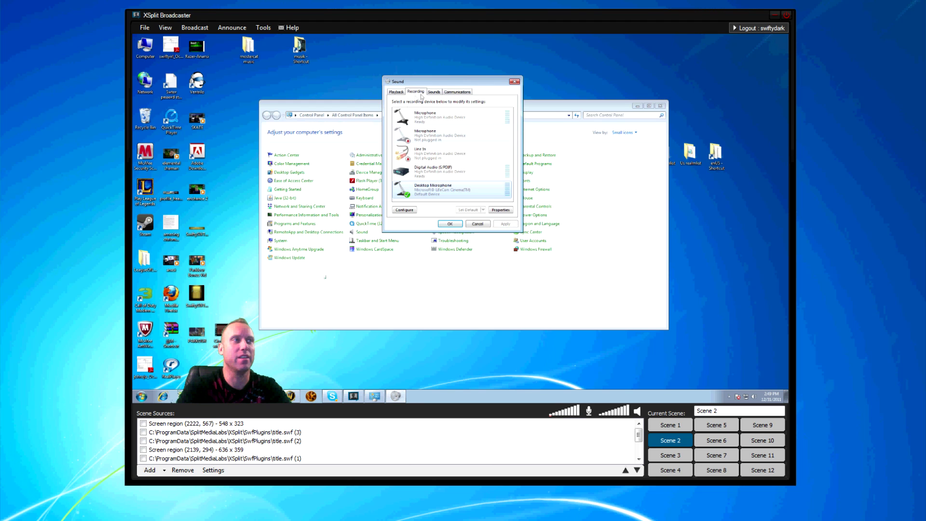
Step: Check the Microphone and Microphone Boost levels, then close Properties and the Sound settings
right_click(418, 115)
click(461, 170)
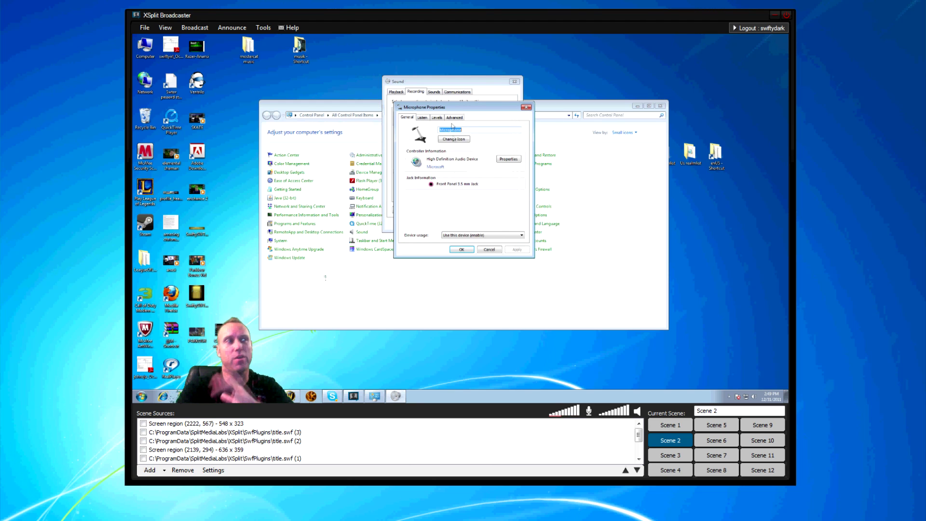
click(437, 119)
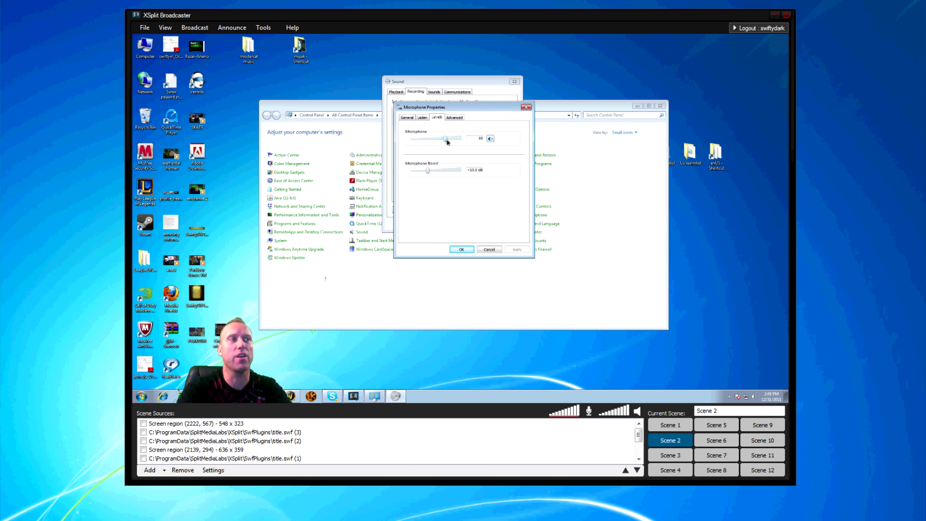
click(472, 251)
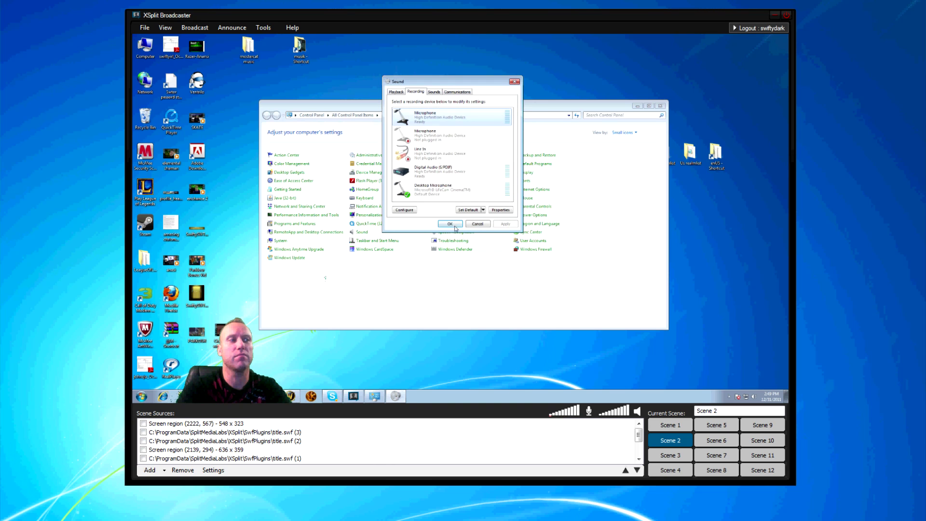
click(453, 226)
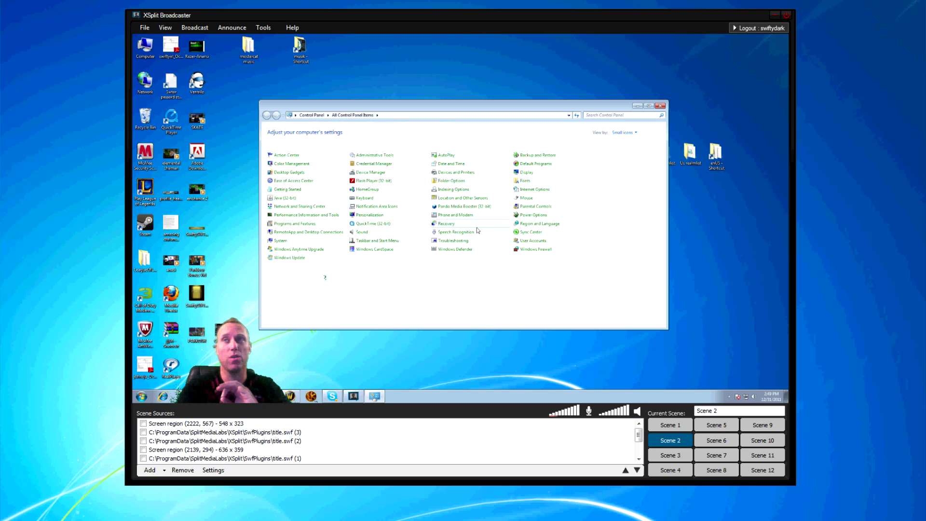
Step: Close the All Control Panel Items window to reveal the bare desktop
click(660, 106)
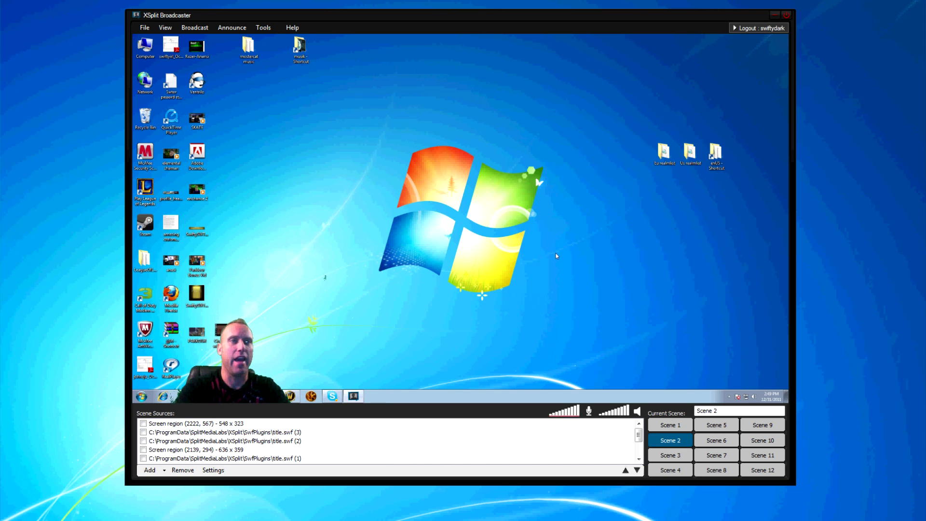